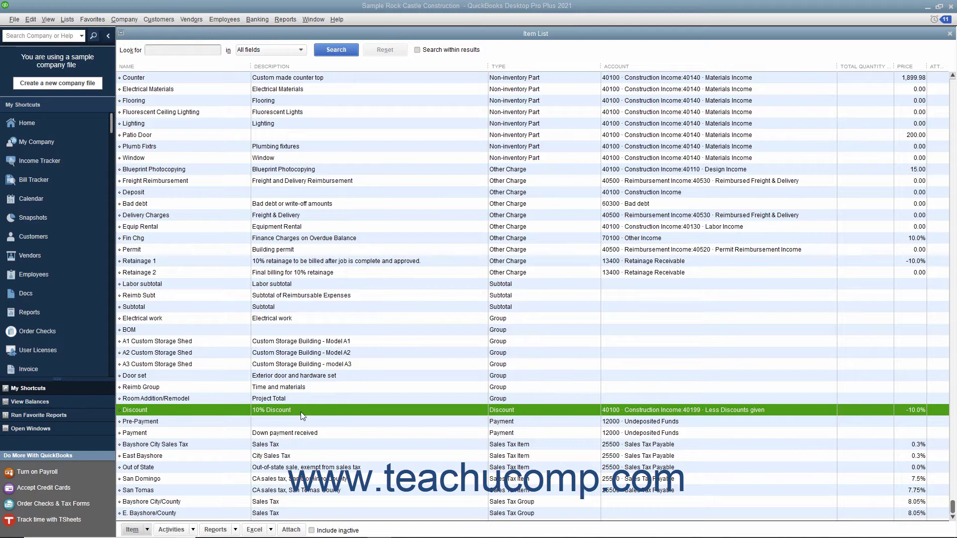
# - Select the Labor subtotal and Discount rows, then bring up the Item actions list
pyautogui.click(307, 285)
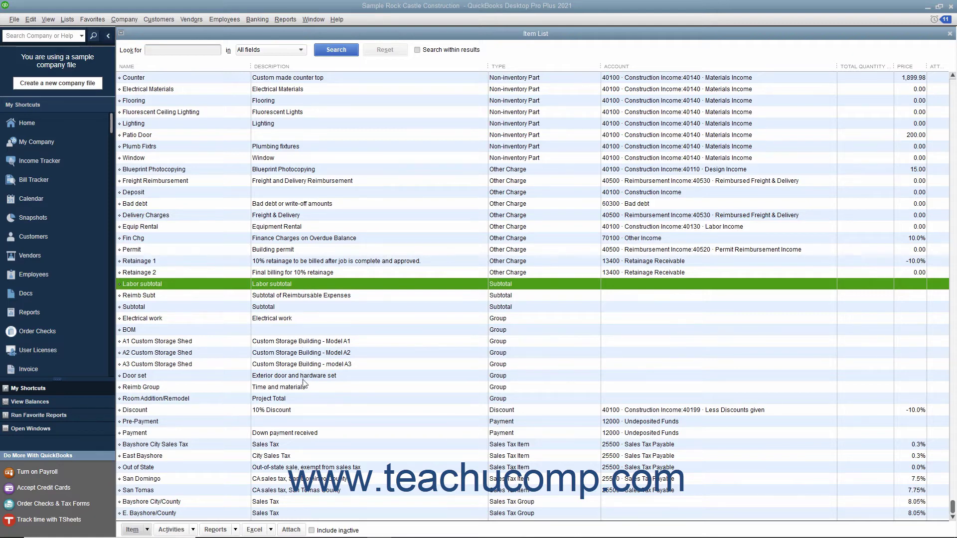
pyautogui.click(292, 416)
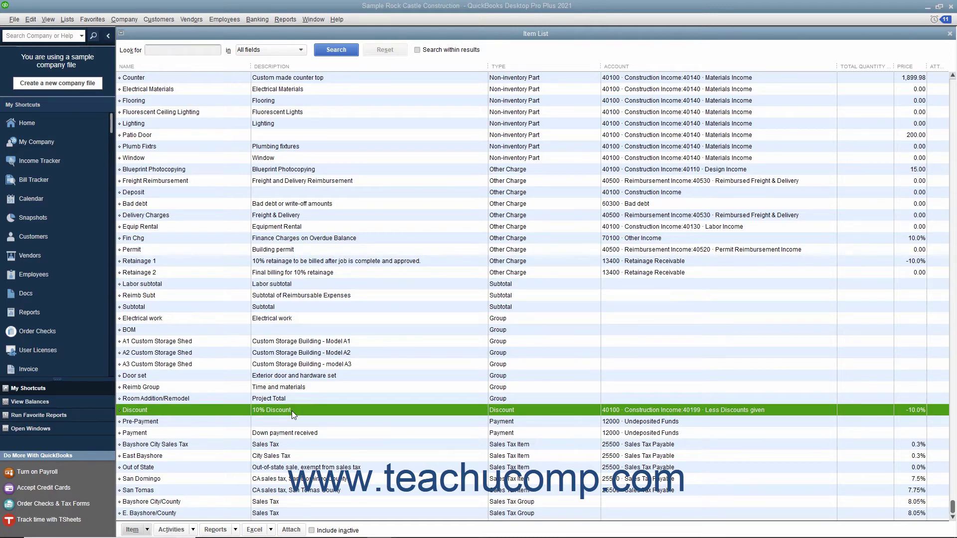
pyautogui.click(149, 530)
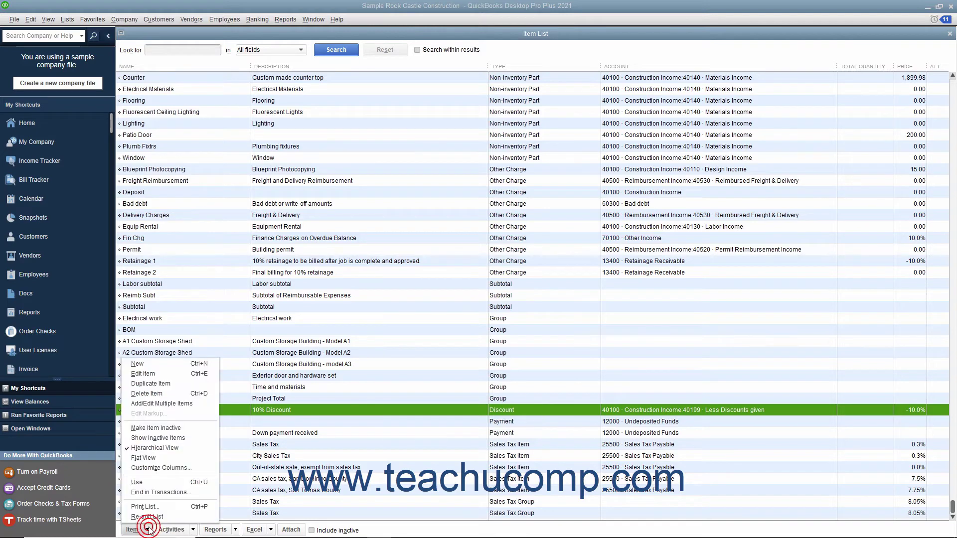
# - Start a new item and set its type to Discount
pyautogui.click(180, 363)
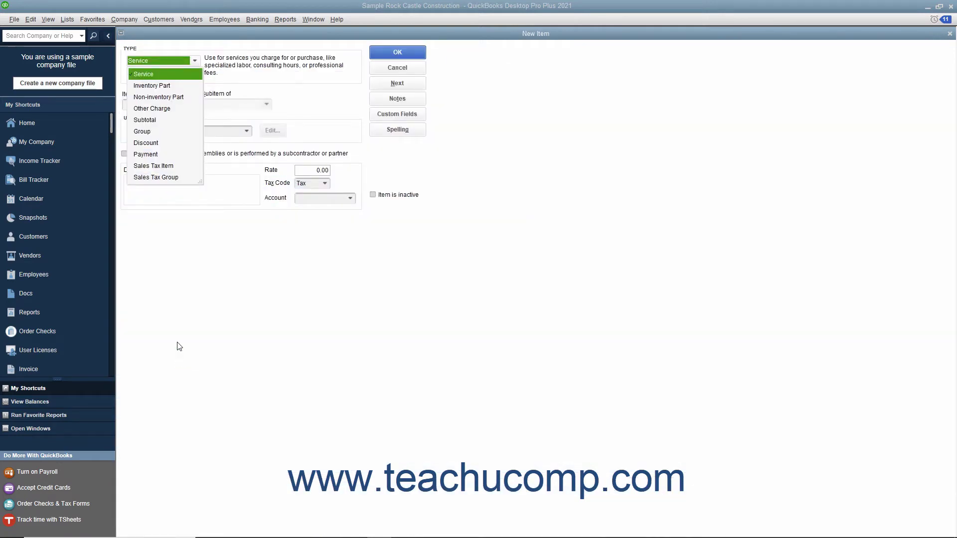
pyautogui.click(152, 144)
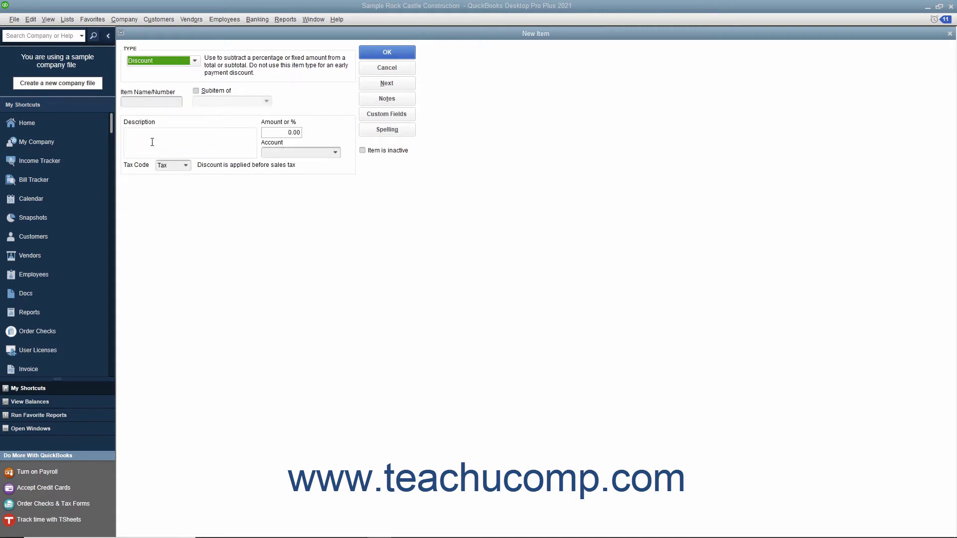
# - Give the discount the name and description '15% Labor-Only Discount' and a 15% amount
pyautogui.click(151, 102)
pyautogui.write('Labor-Only Discount')
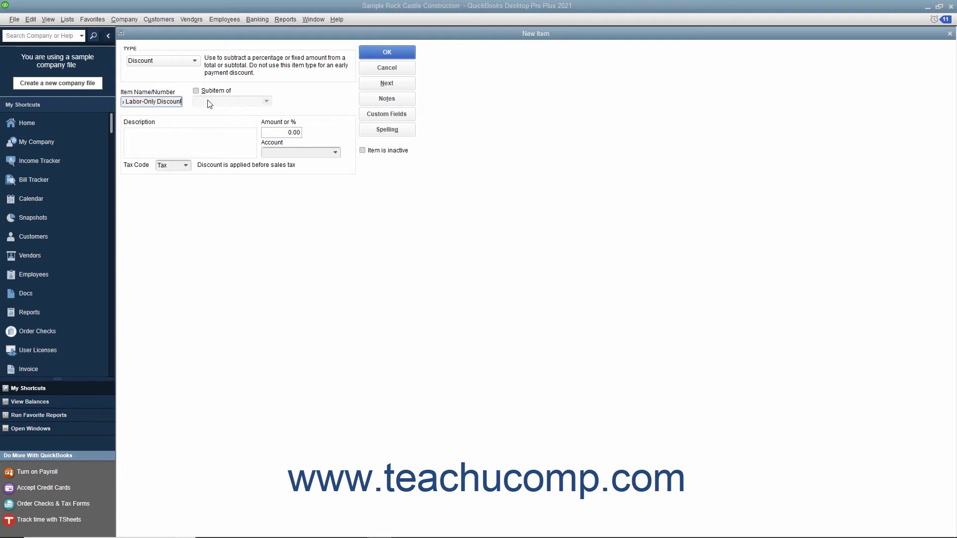
pyautogui.click(174, 138)
pyautogui.write('15% Labor-Only Discount')
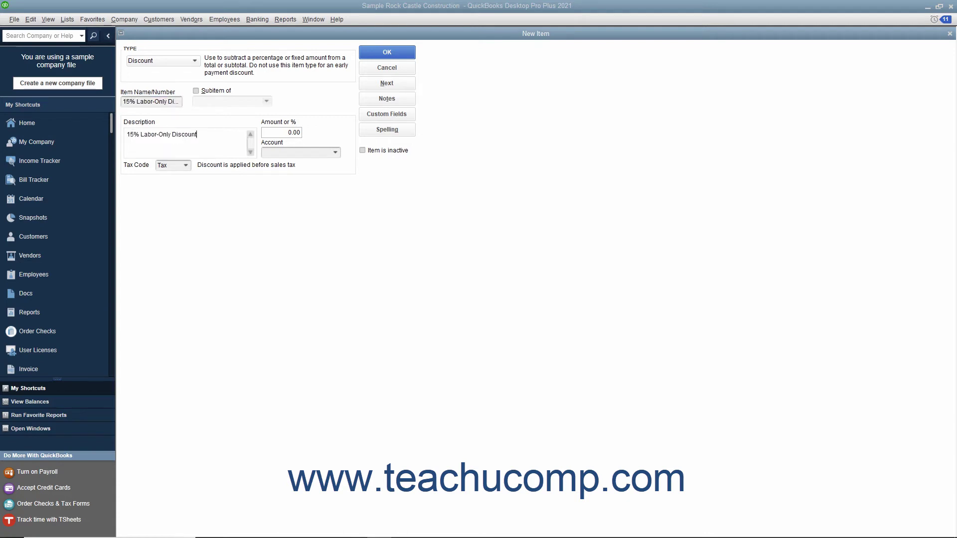
pyautogui.click(279, 133)
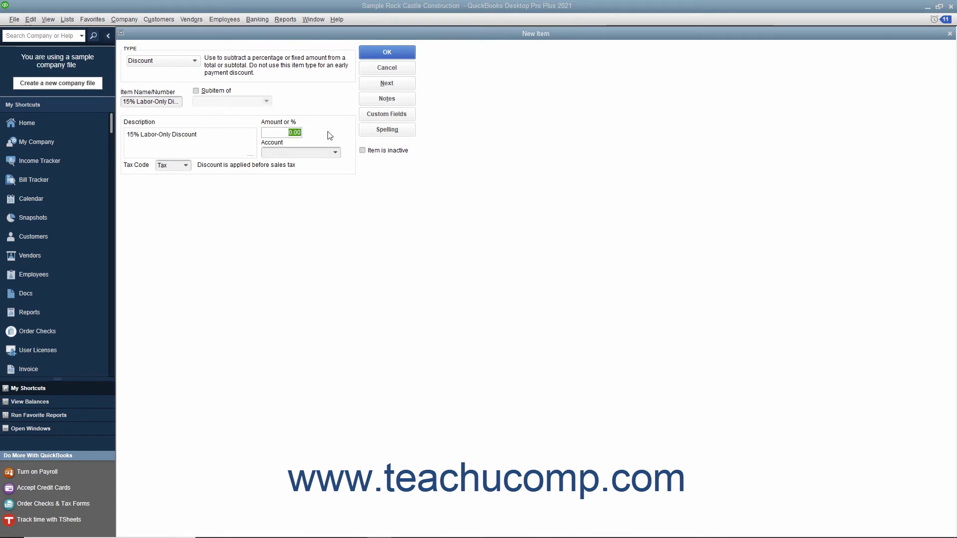
pyautogui.write('15')
pyautogui.write('%')
pyautogui.press('Tab')
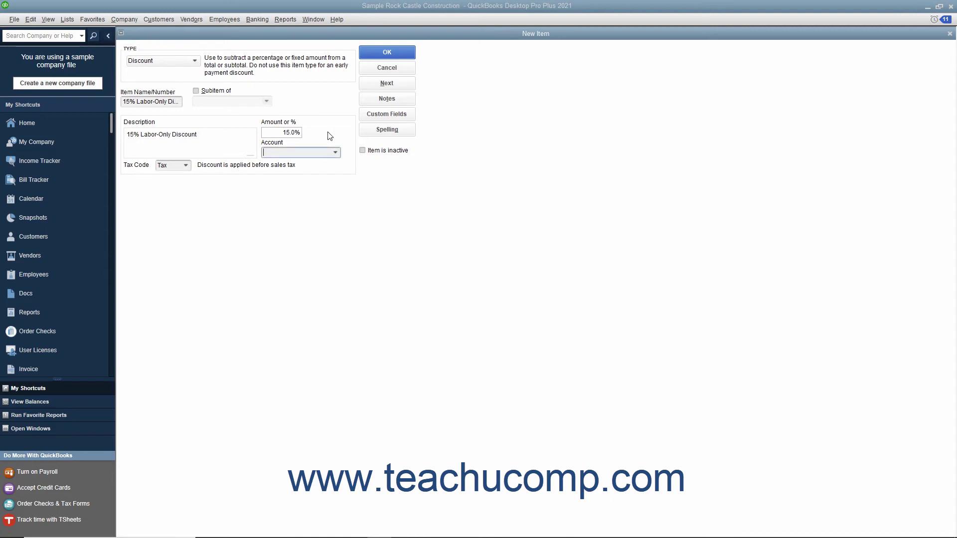
# - Assign the 40100 · Construction Income account and keep Tax as the tax code
pyautogui.click(334, 153)
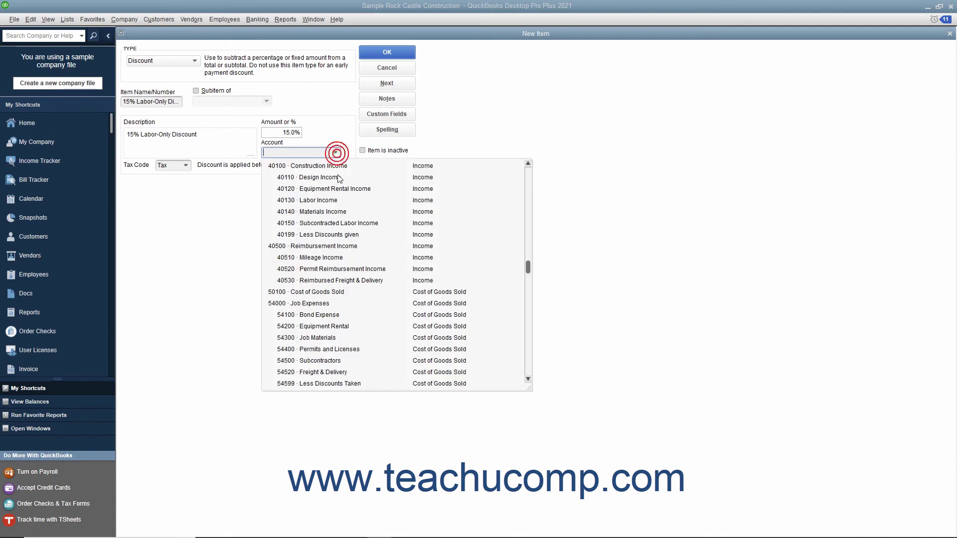
pyautogui.click(339, 236)
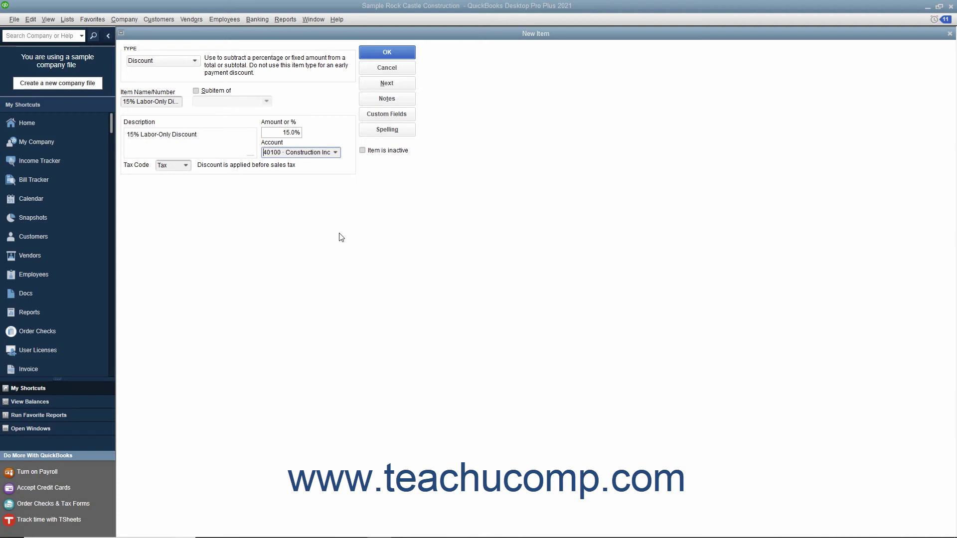
pyautogui.click(186, 165)
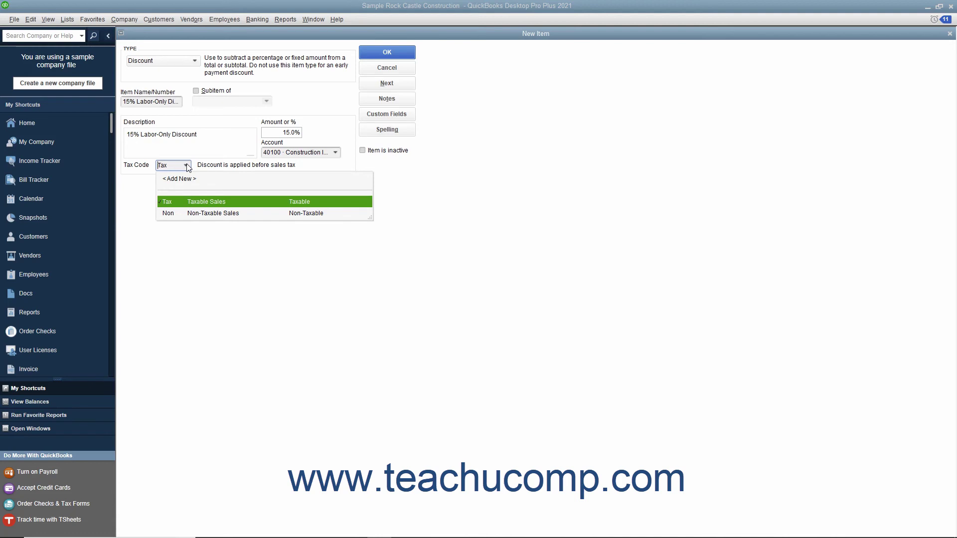
pyautogui.click(192, 198)
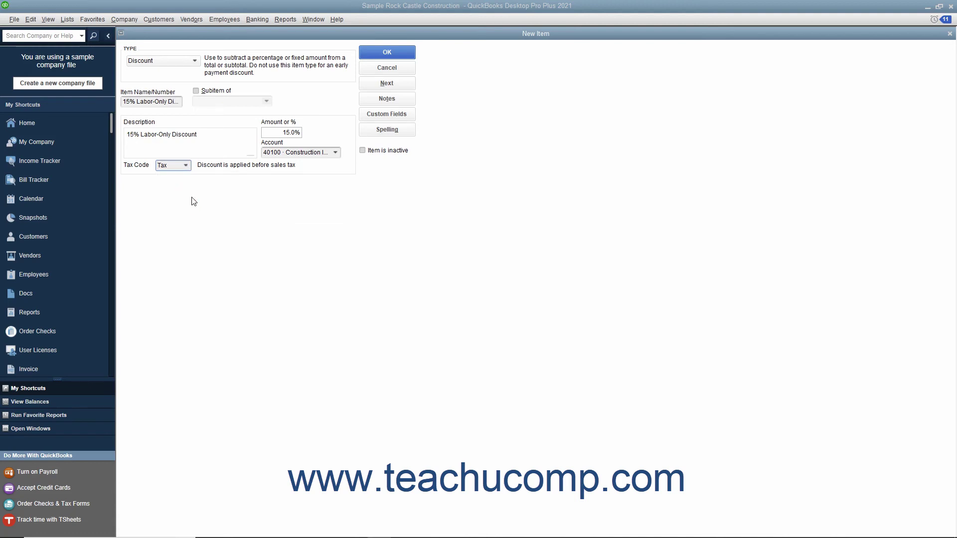
pyautogui.click(372, 58)
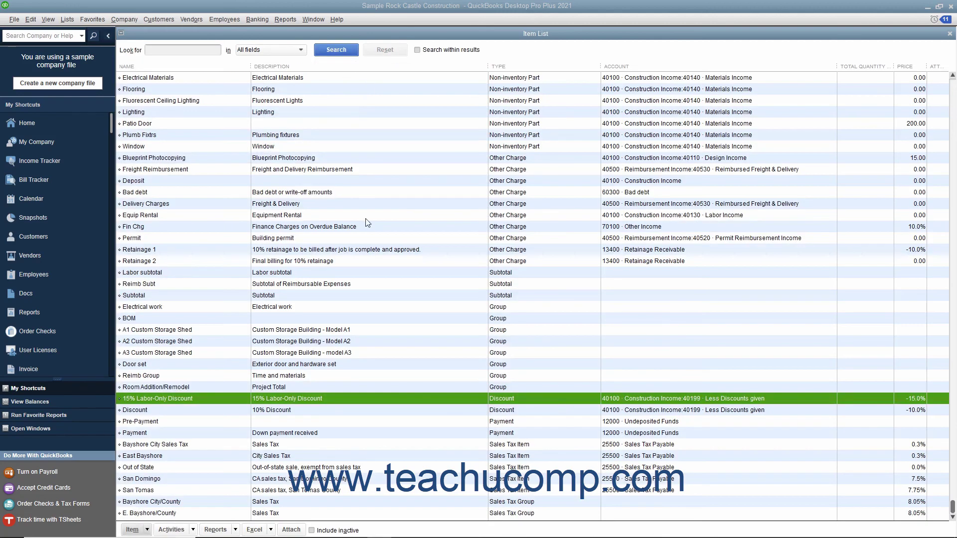